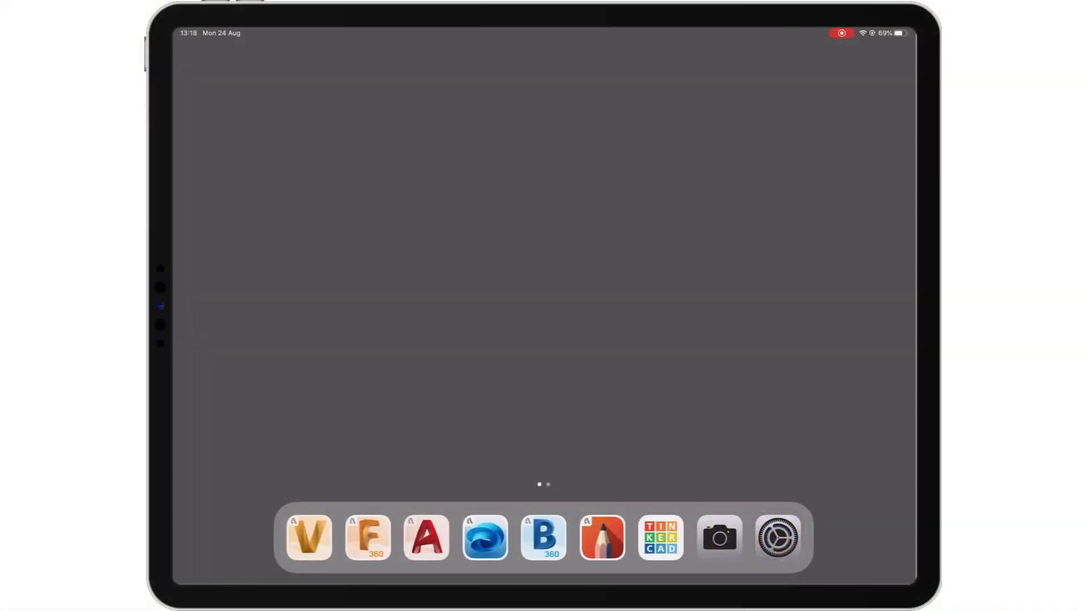
Launch the Vault app from the dock to begin signing in.
left_click(310, 538)
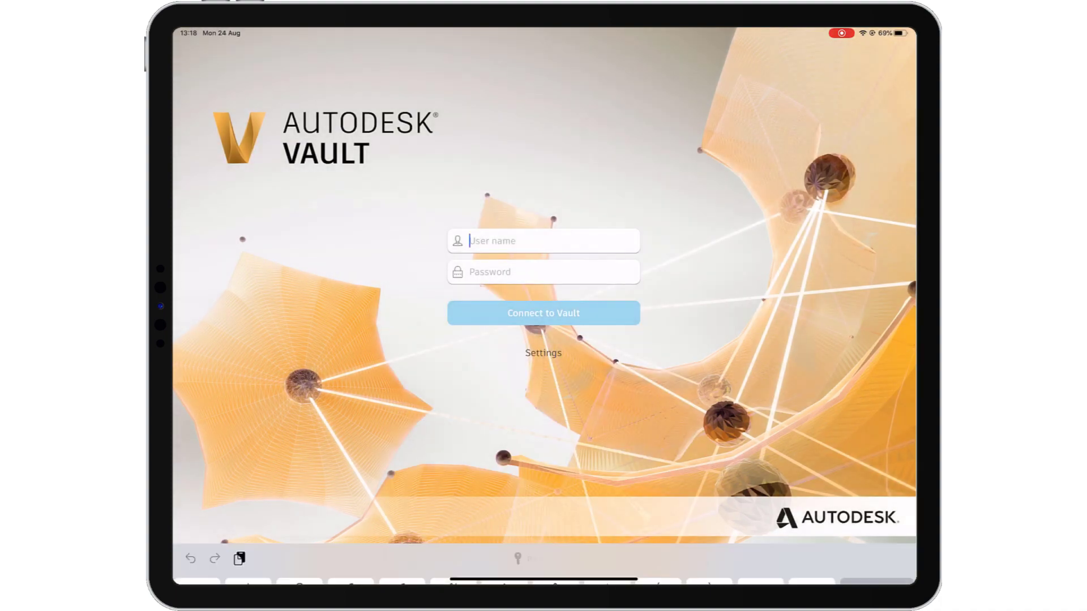
type("PaulM")
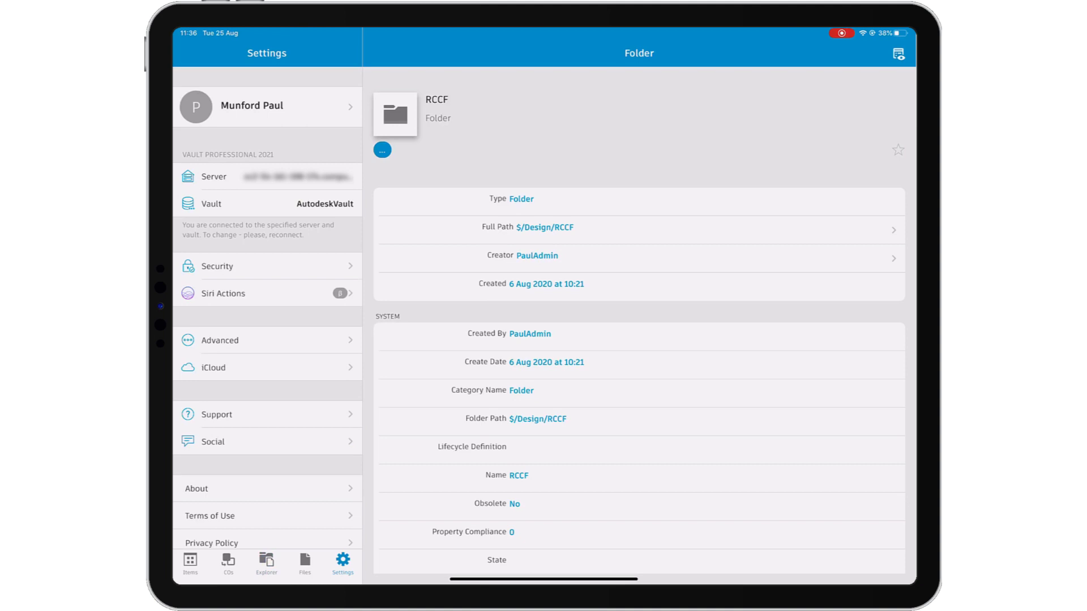
In Advanced settings enable the activity graph, per Week, graph type All, then go to Files.
left_click(267, 340)
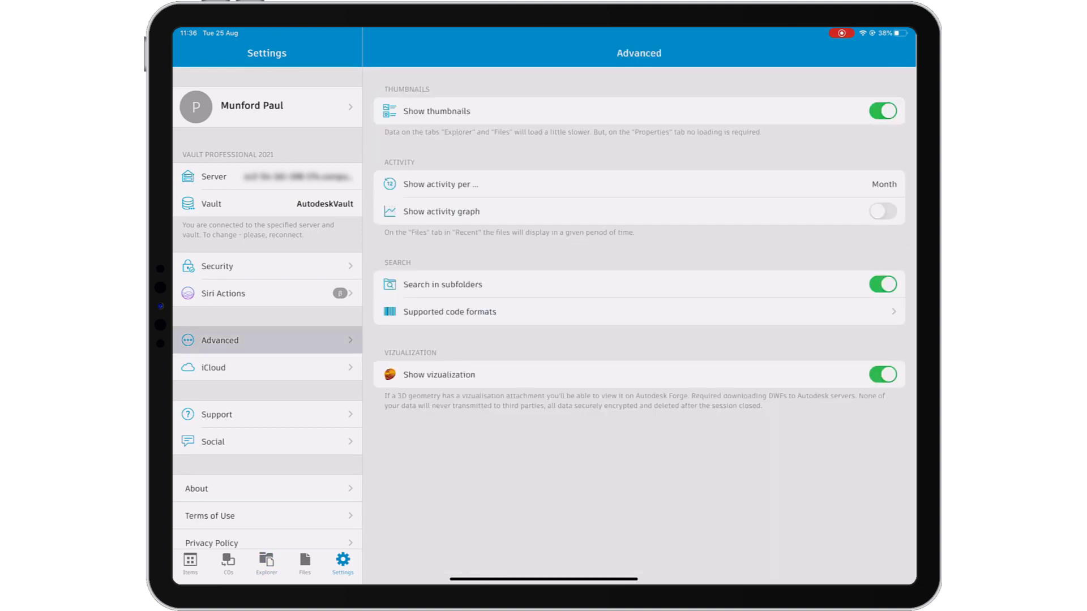
left_click(304, 560)
left_click(884, 211)
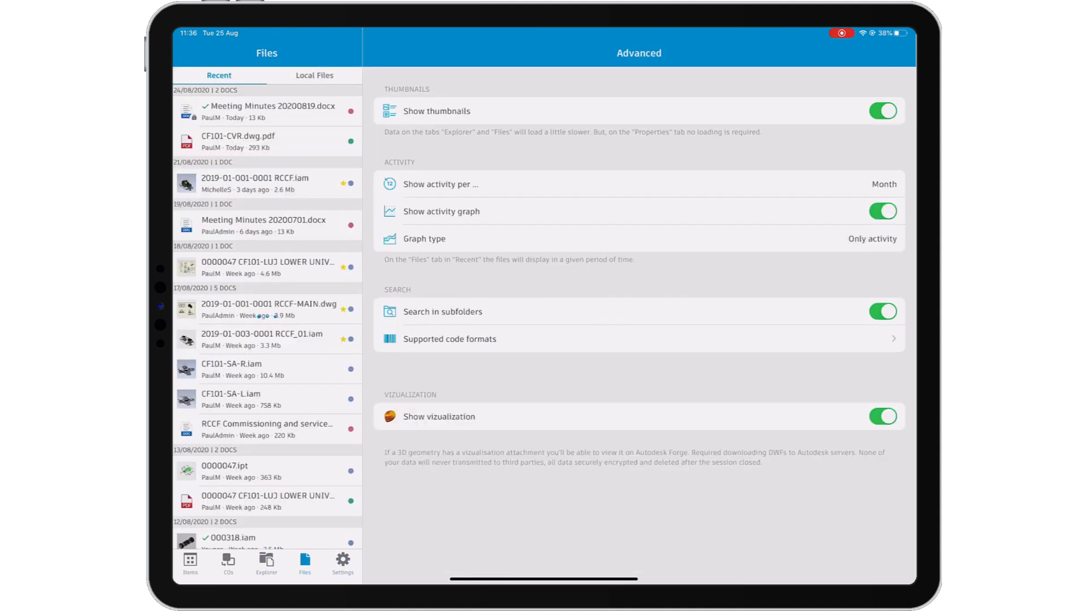
left_click(637, 184)
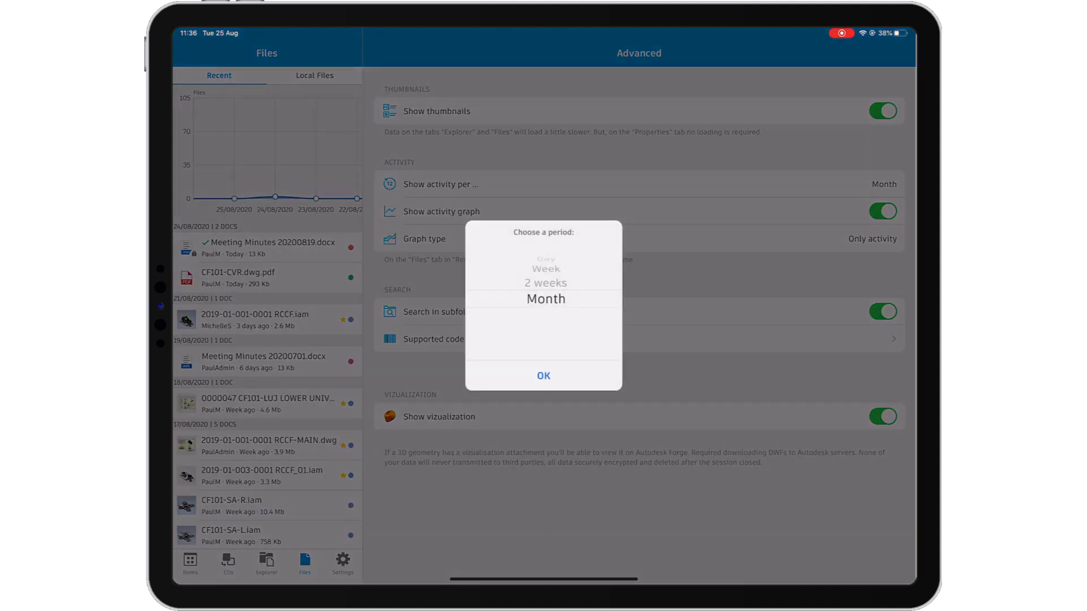
scroll(545, 288, "up", 2)
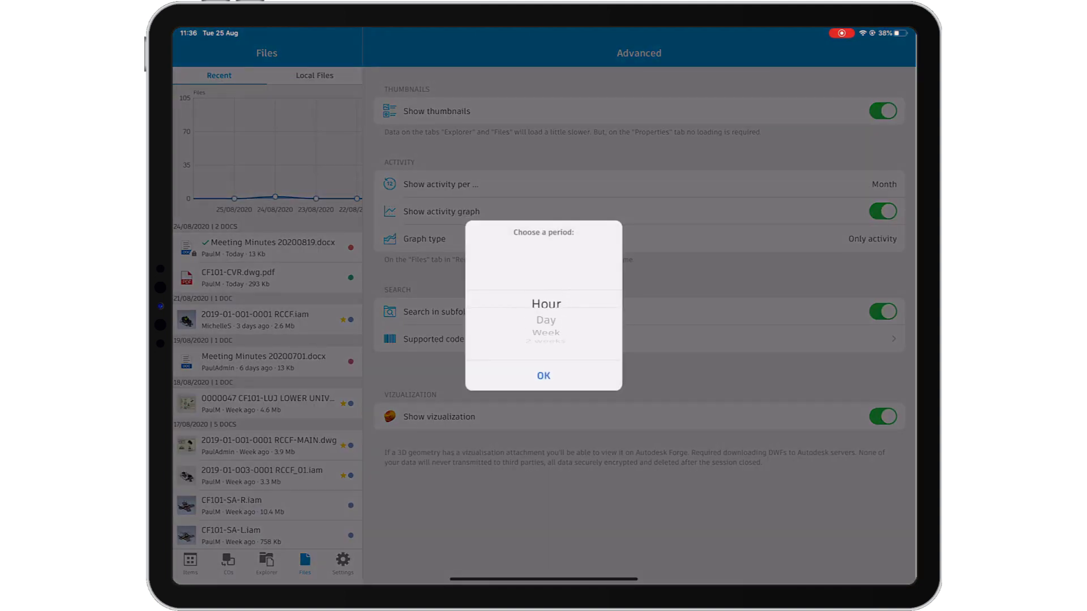
left_click(544, 375)
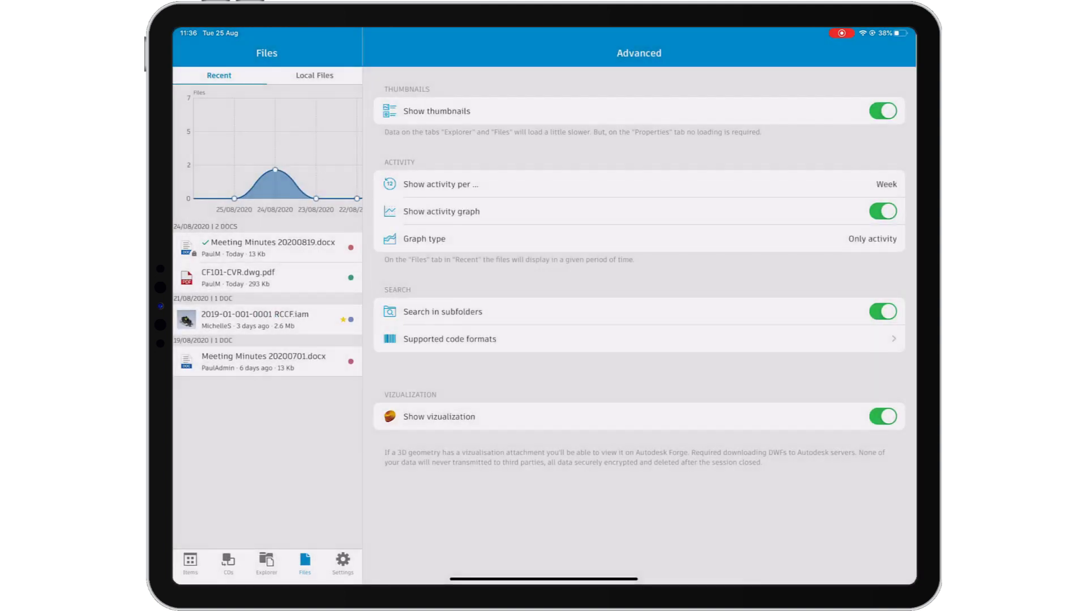
left_click(637, 239)
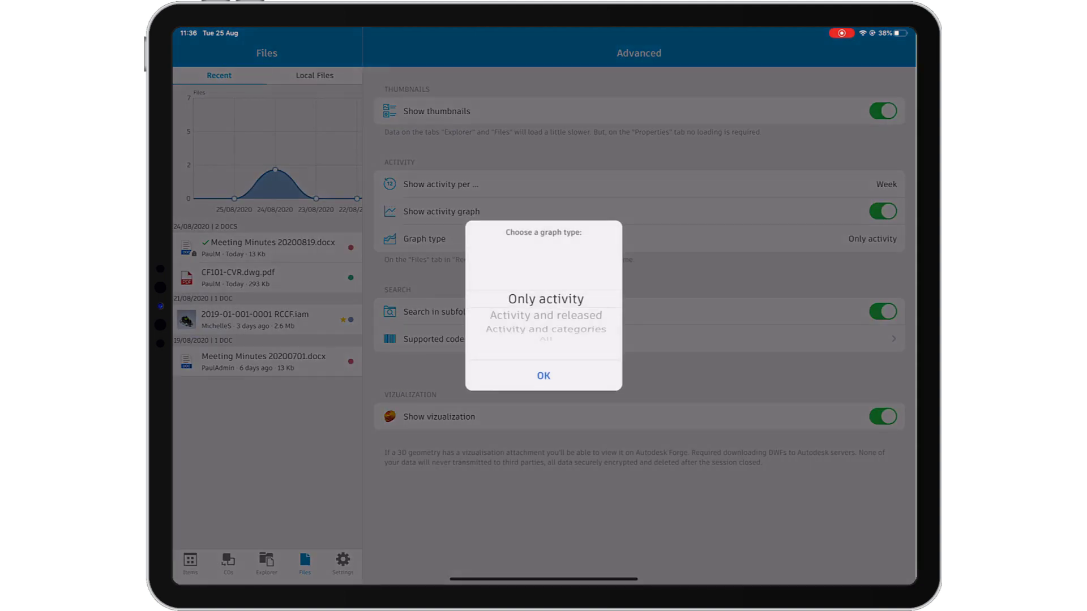
scroll(545, 299, "down", 3)
left_click(543, 376)
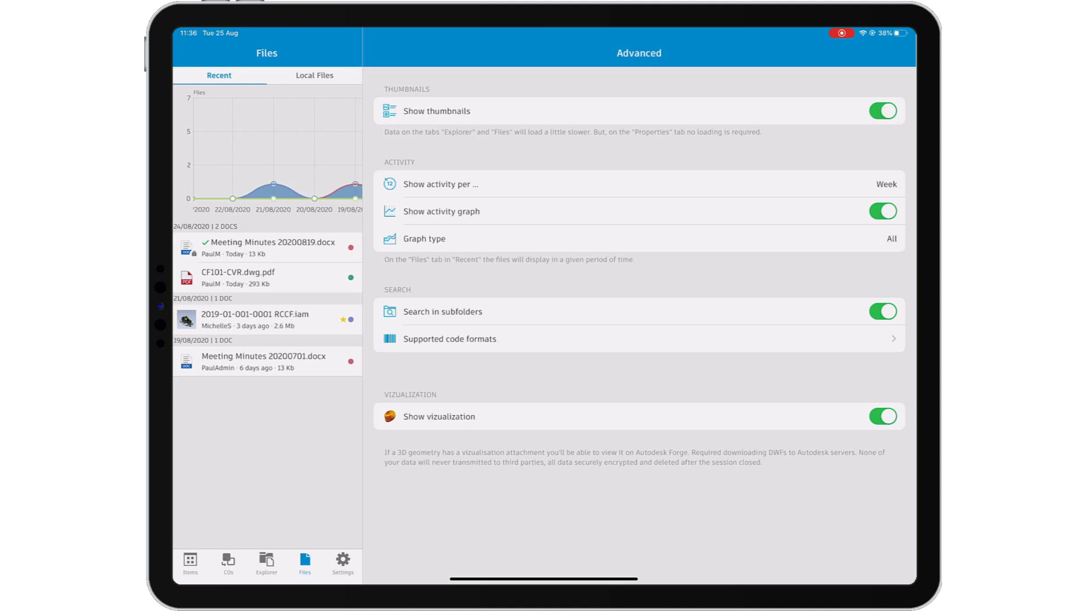
left_click(314, 75)
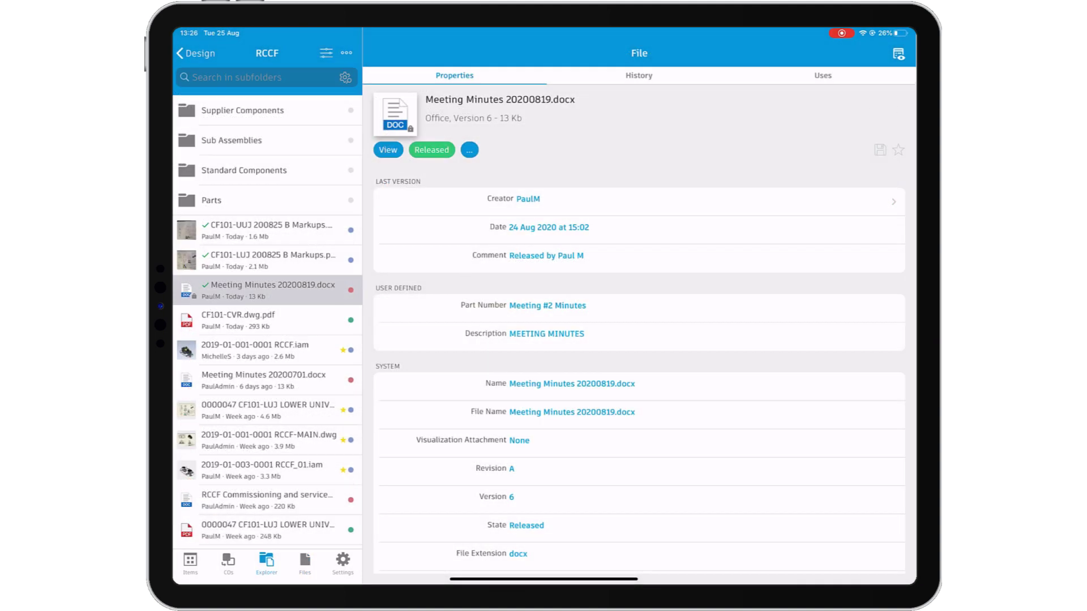
Upload the markup PNG from the iPad's files into the RCCF folder.
left_click(347, 52)
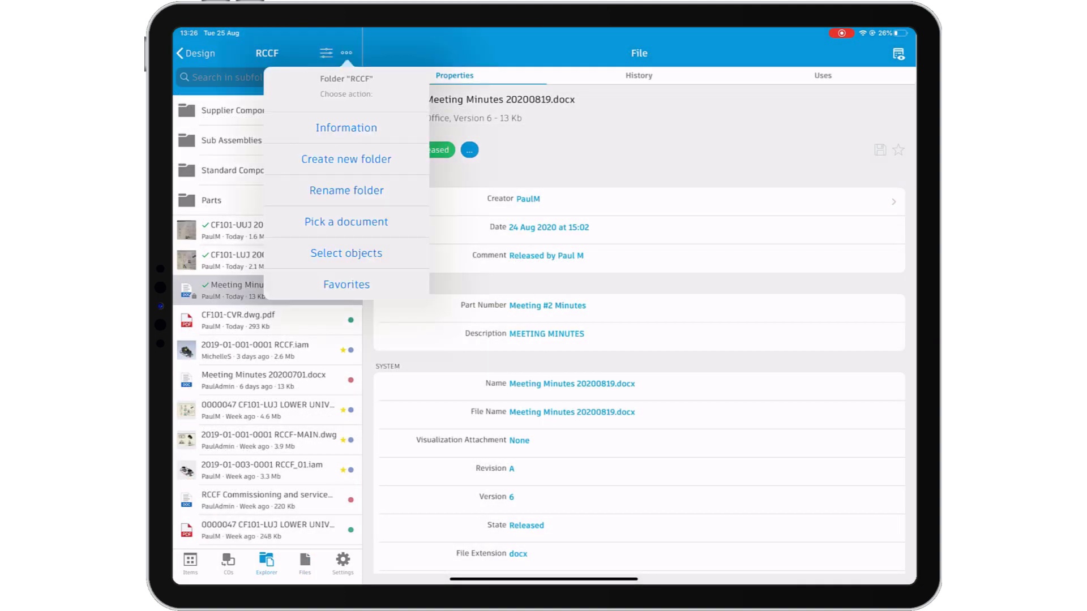
left_click(345, 222)
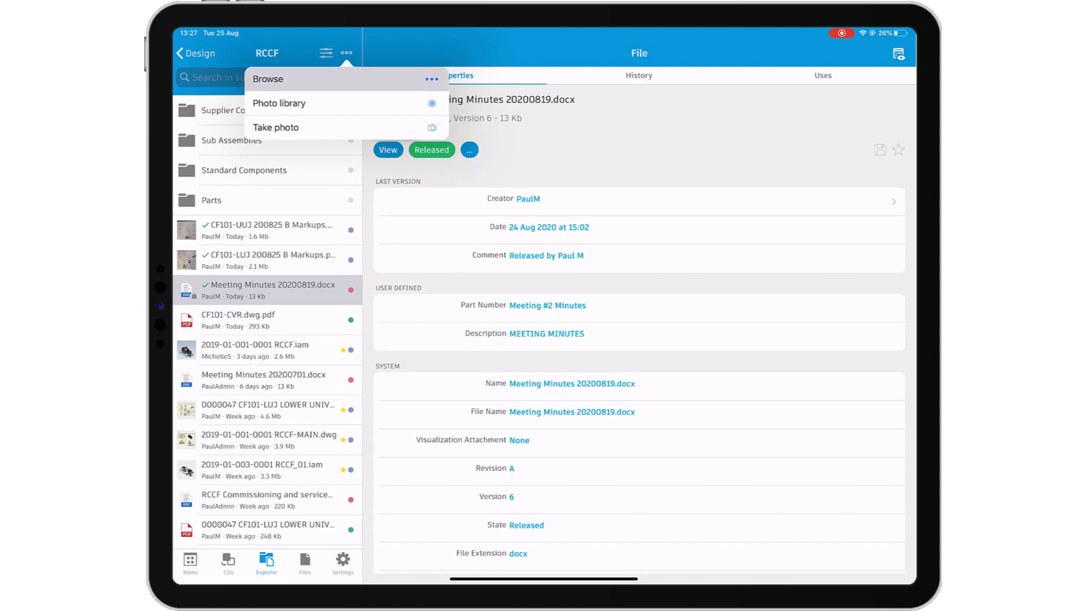
left_click(268, 78)
left_click(406, 166)
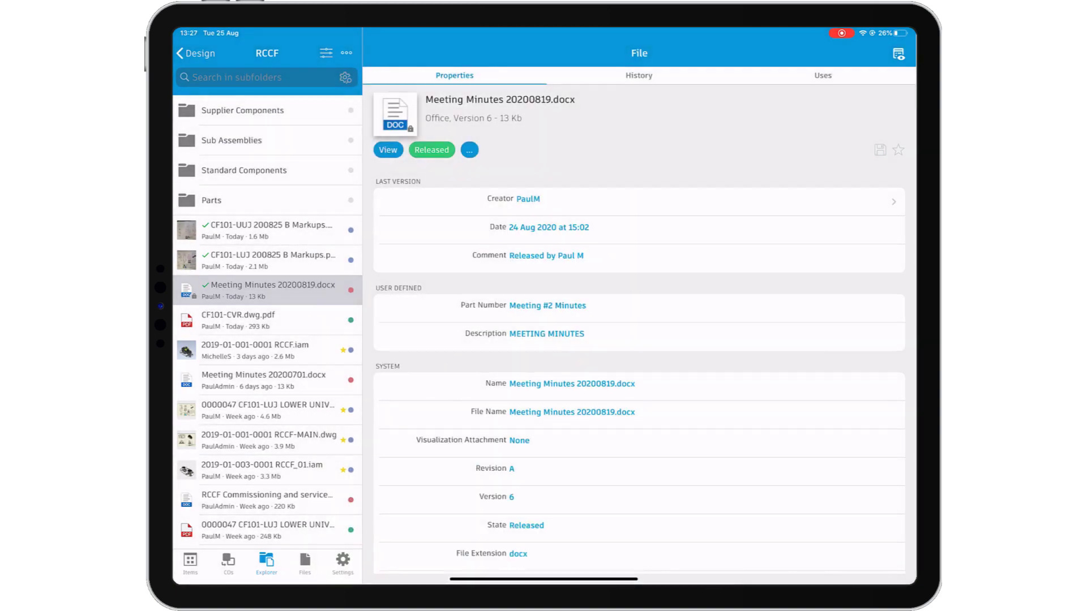
left_click(587, 368)
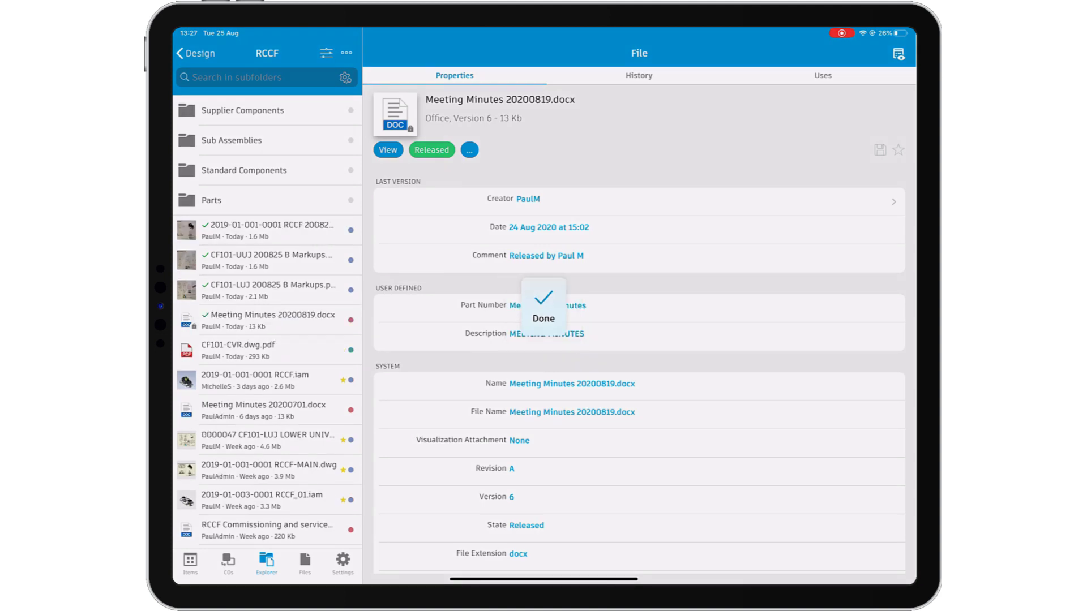
Select the three markup PNGs in RCCF and start moving them.
left_click(347, 53)
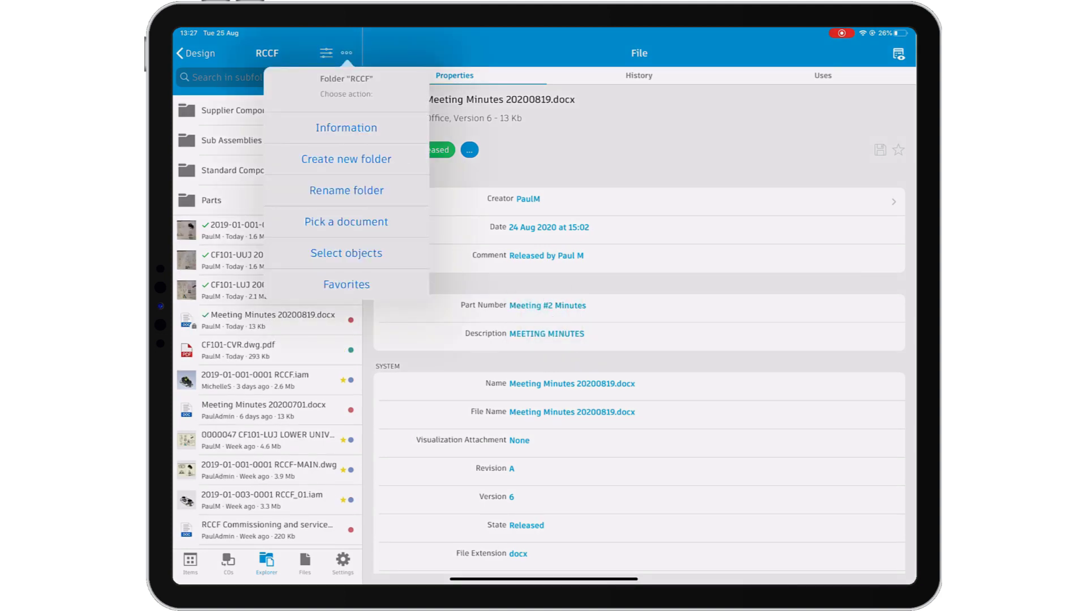
left_click(346, 253)
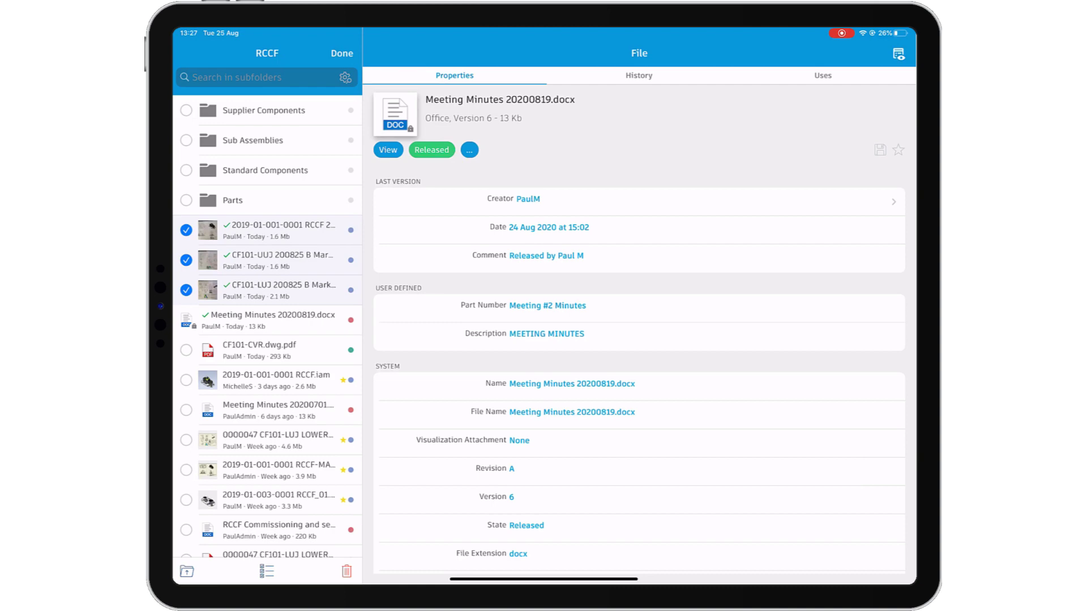
left_click(186, 571)
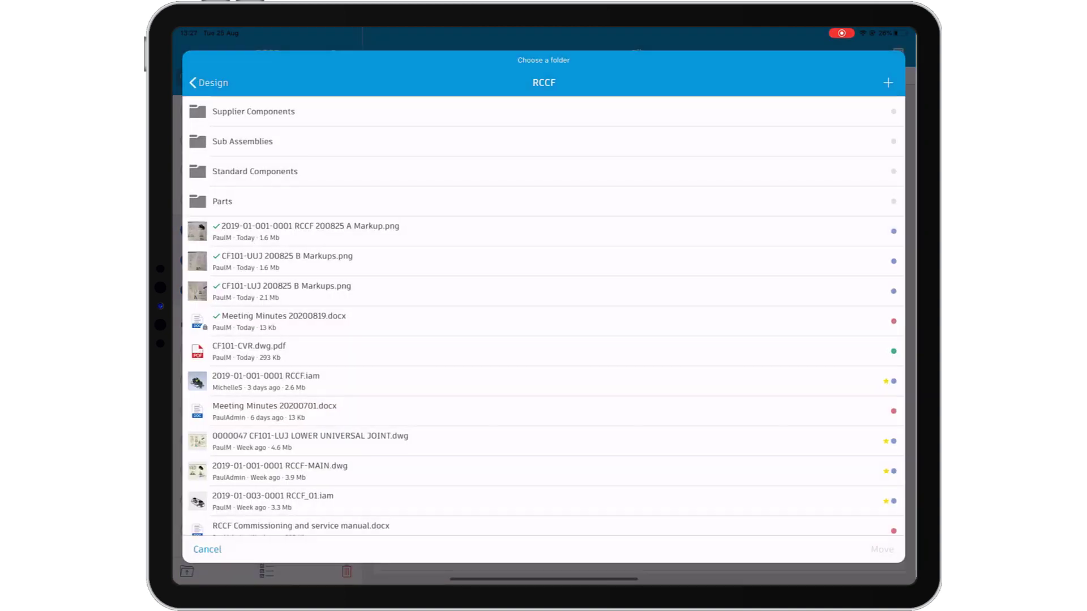
left_click(888, 82)
type("Markups")
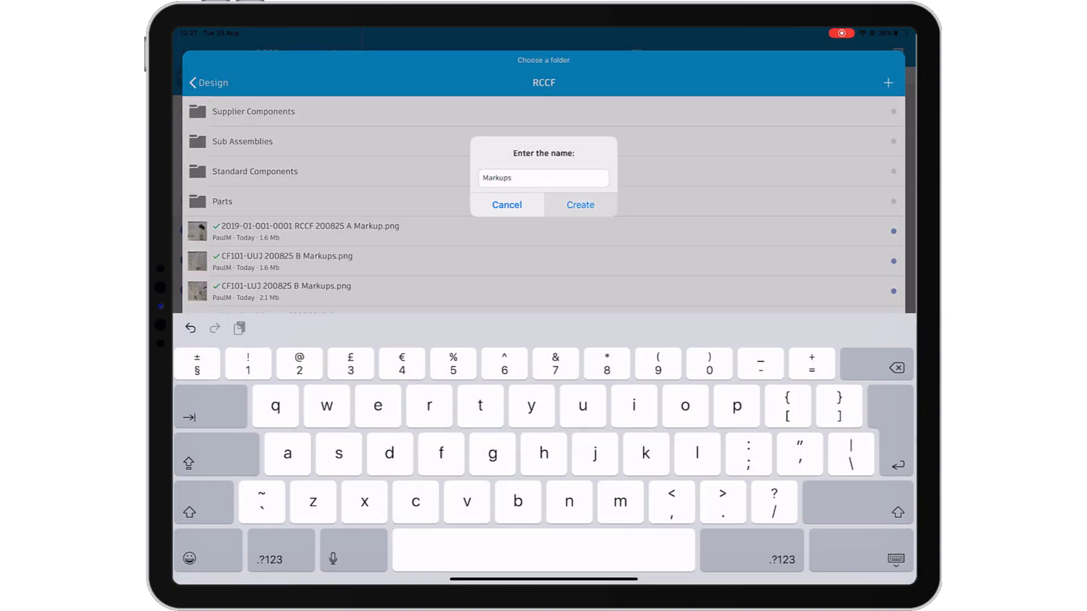
Create a new Markups folder and move the selected images into it.
left_click(579, 204)
left_click(544, 112)
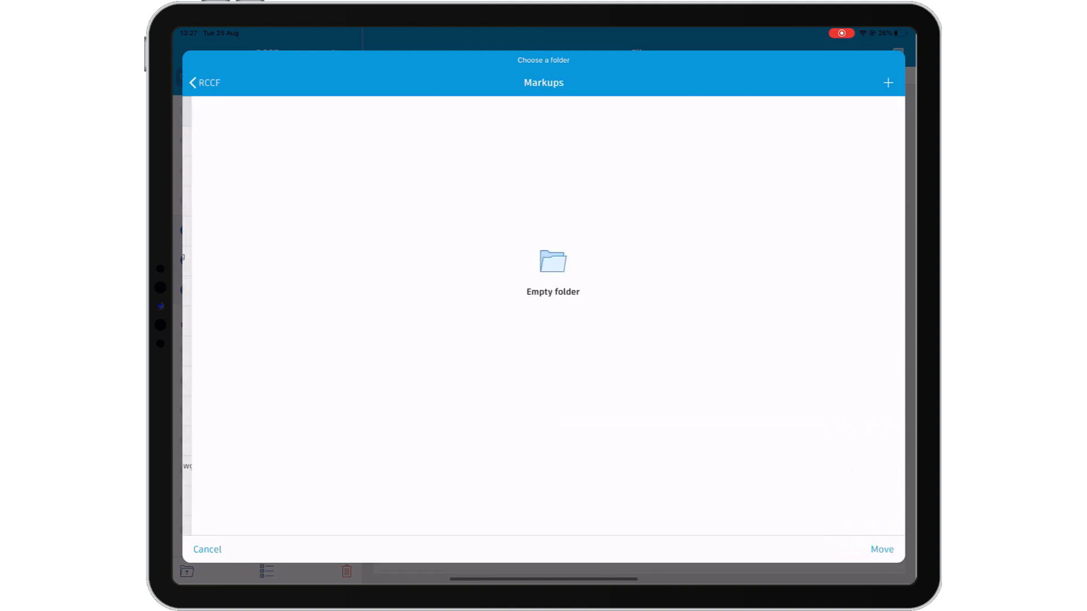
left_click(881, 550)
left_click(225, 111)
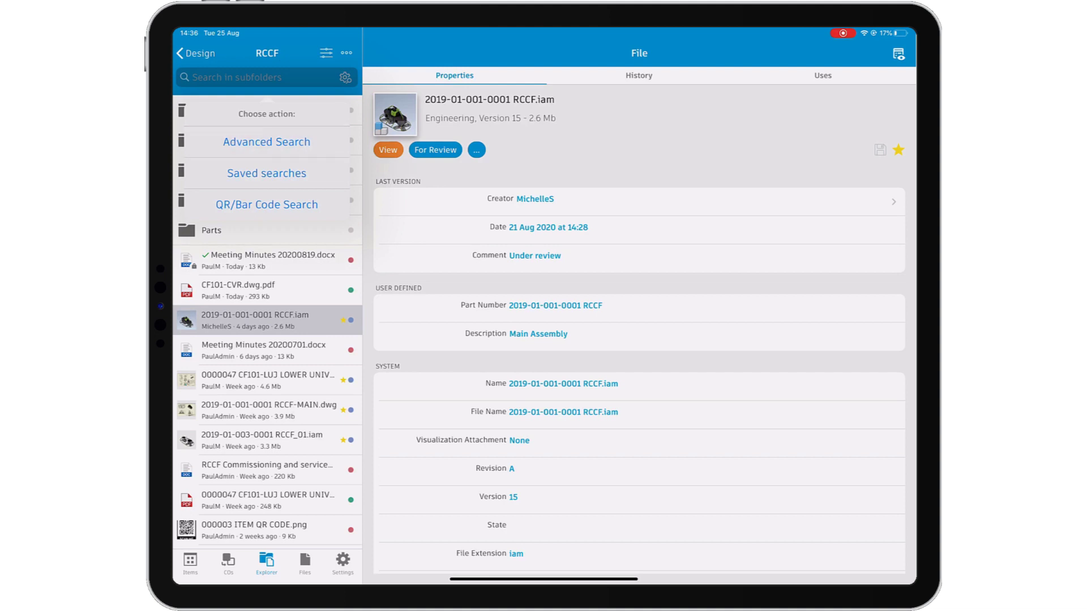
Build a property search: Checked Out By contains Irvin.
left_click(267, 142)
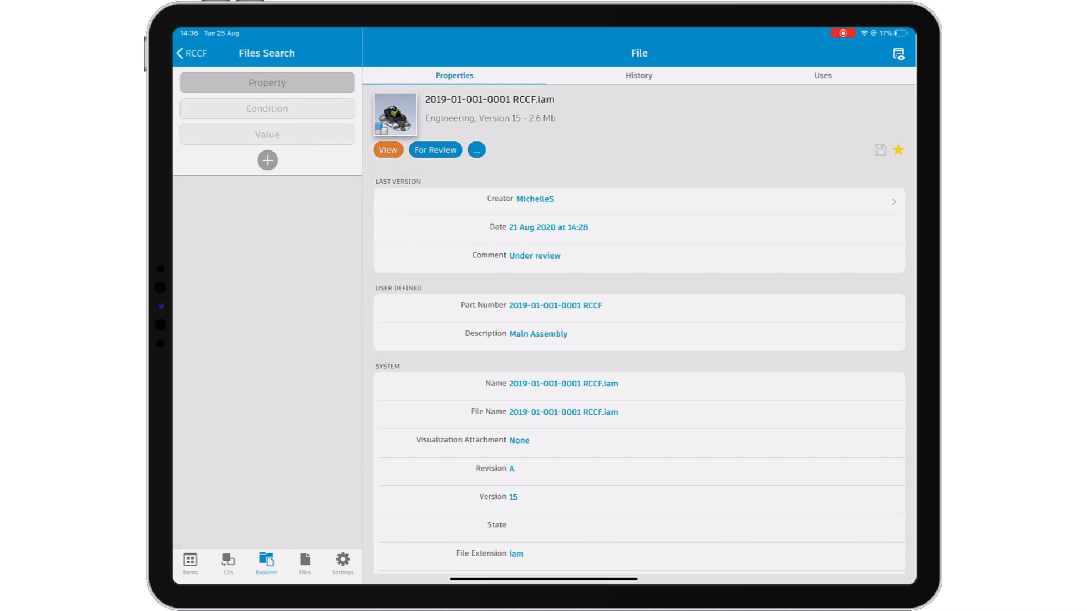
left_click(266, 82)
scroll(544, 297, "down", 5)
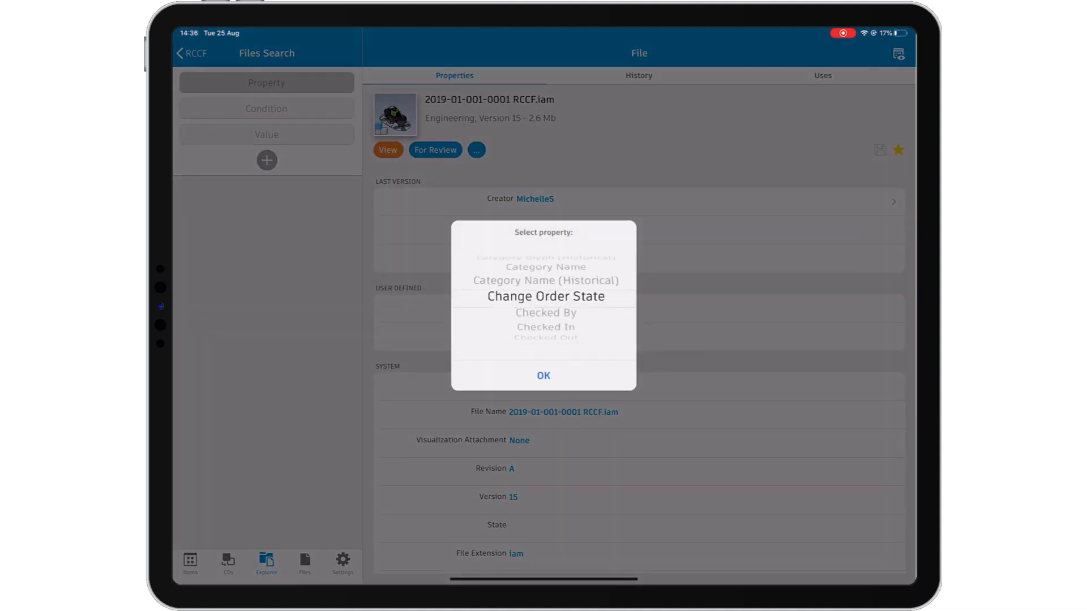
left_click(544, 376)
left_click(267, 135)
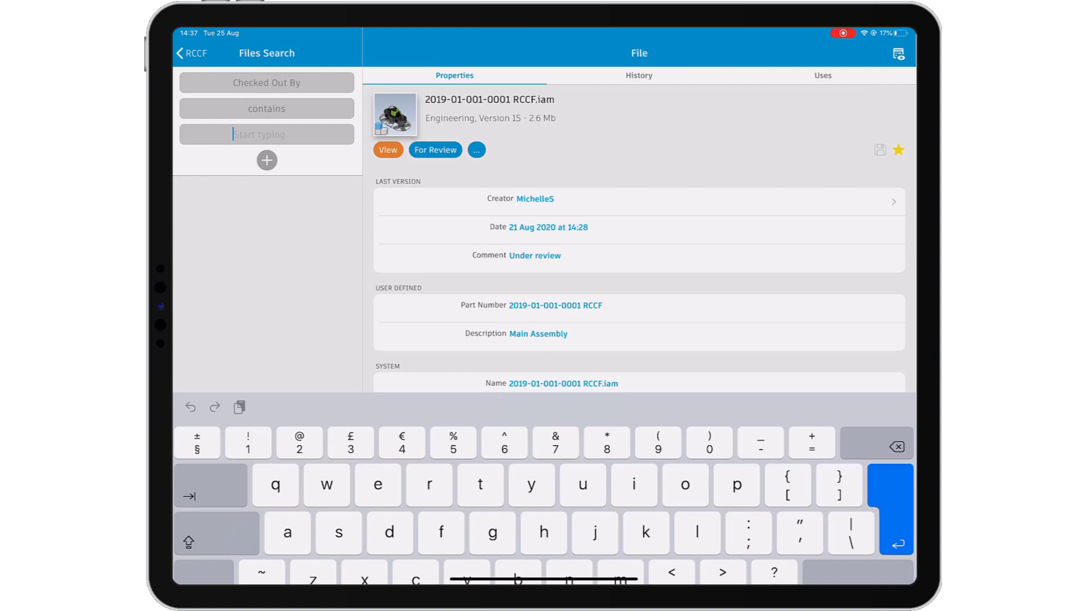
type("t")
key("Return")
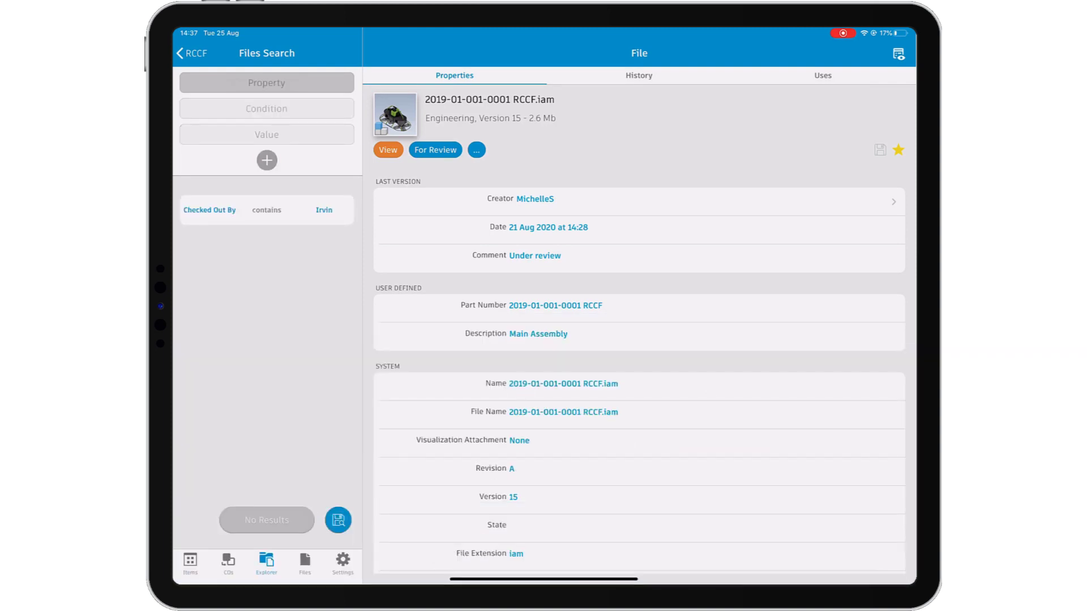
Save the search under a name, then run the Checked Out By Michelle saved search.
left_click(334, 523)
type("Checked Out By Irvi")
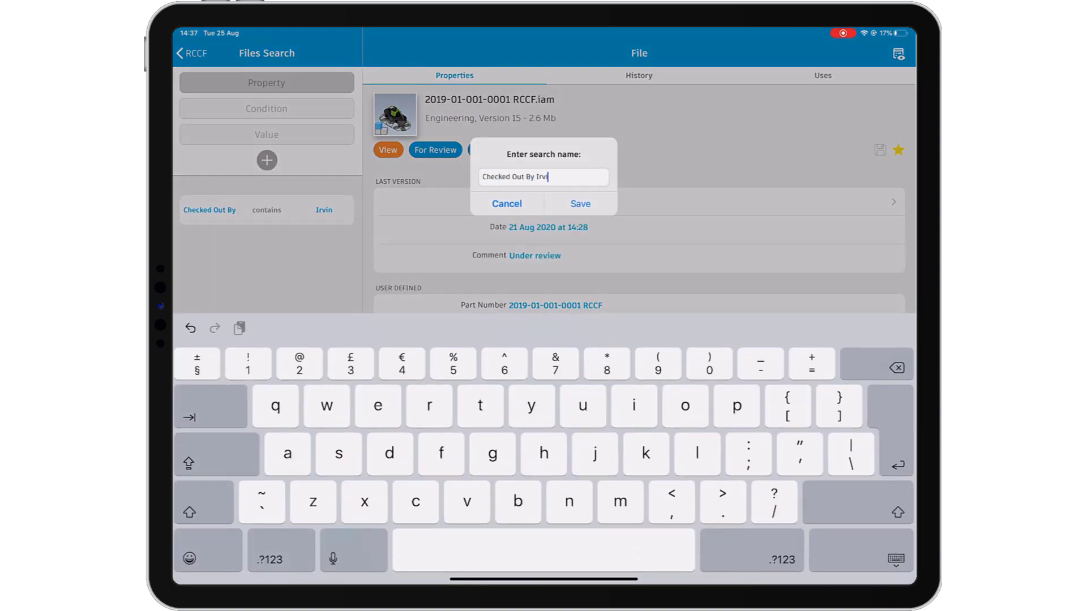
left_click(580, 204)
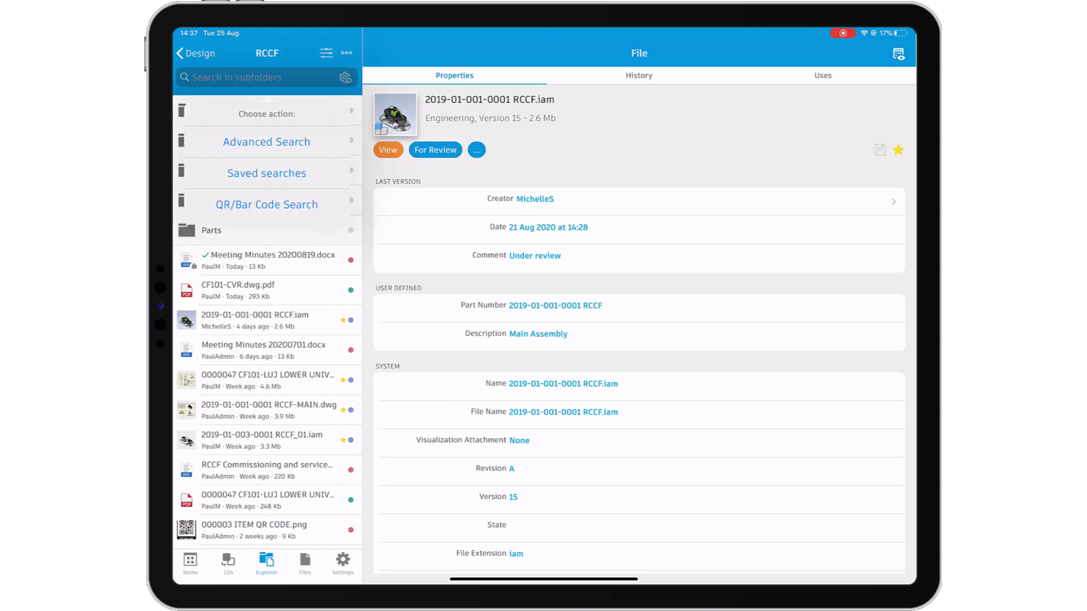
left_click(266, 173)
left_click(257, 132)
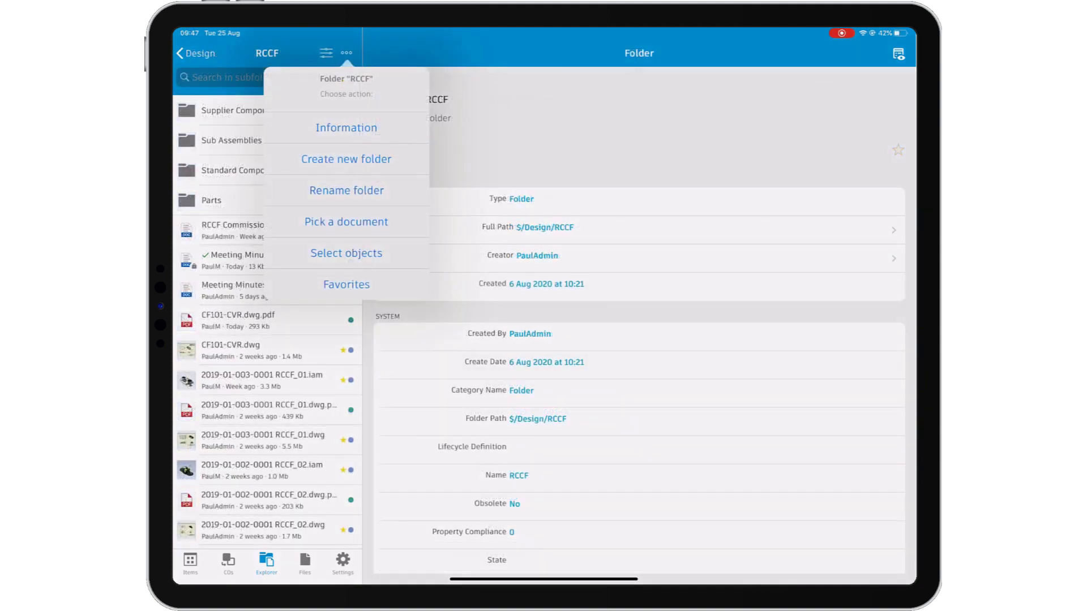
Show RCCF as thumbnails sorted by Category Name and view RCCF.iam properties.
left_click(326, 52)
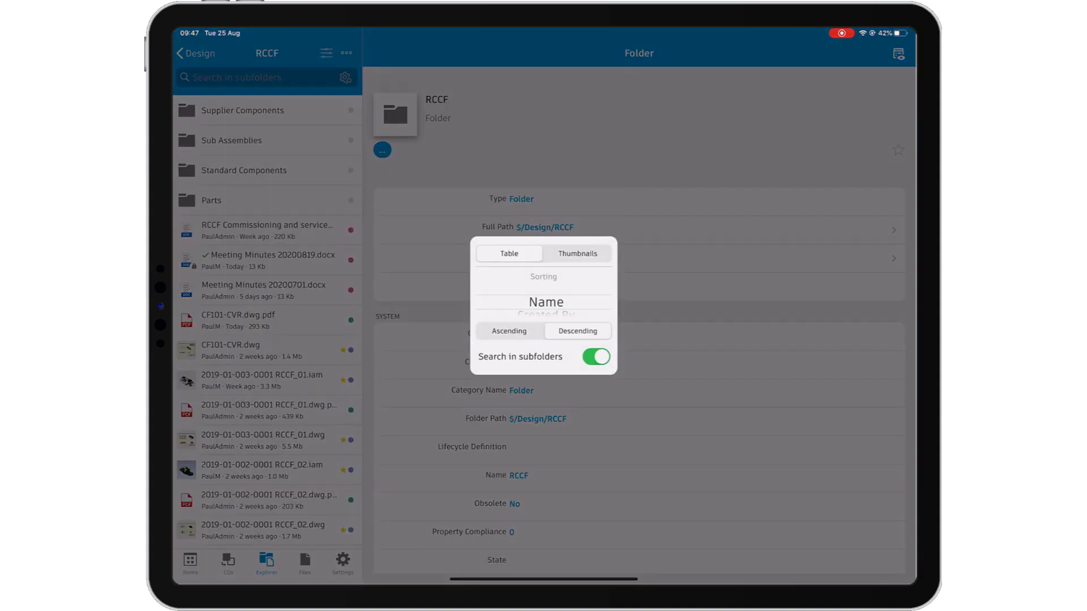
left_click(577, 253)
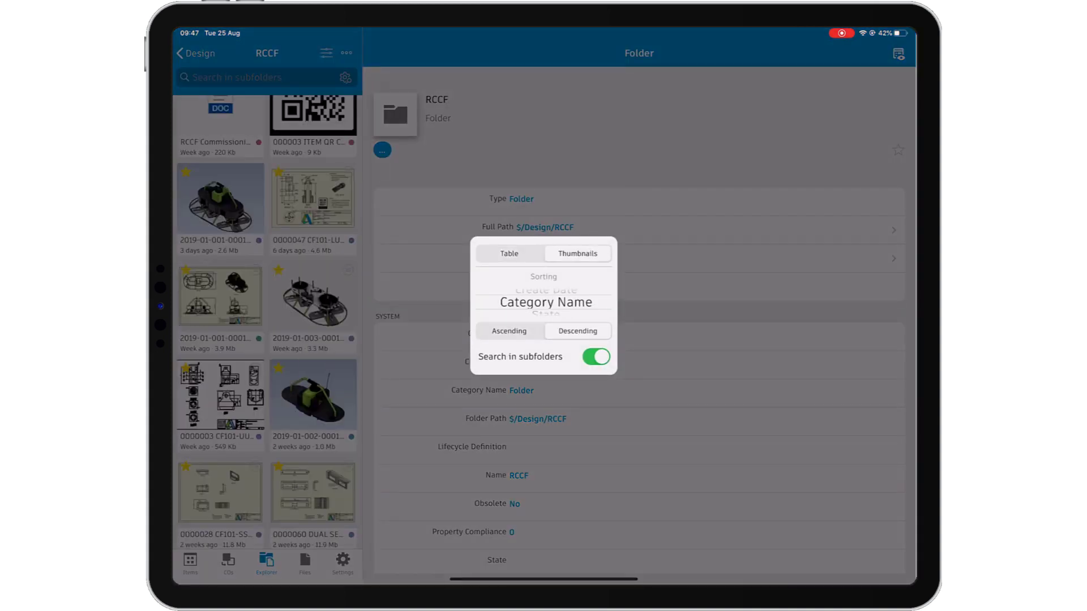
left_click(637, 467)
scroll(269, 315, "up", 5)
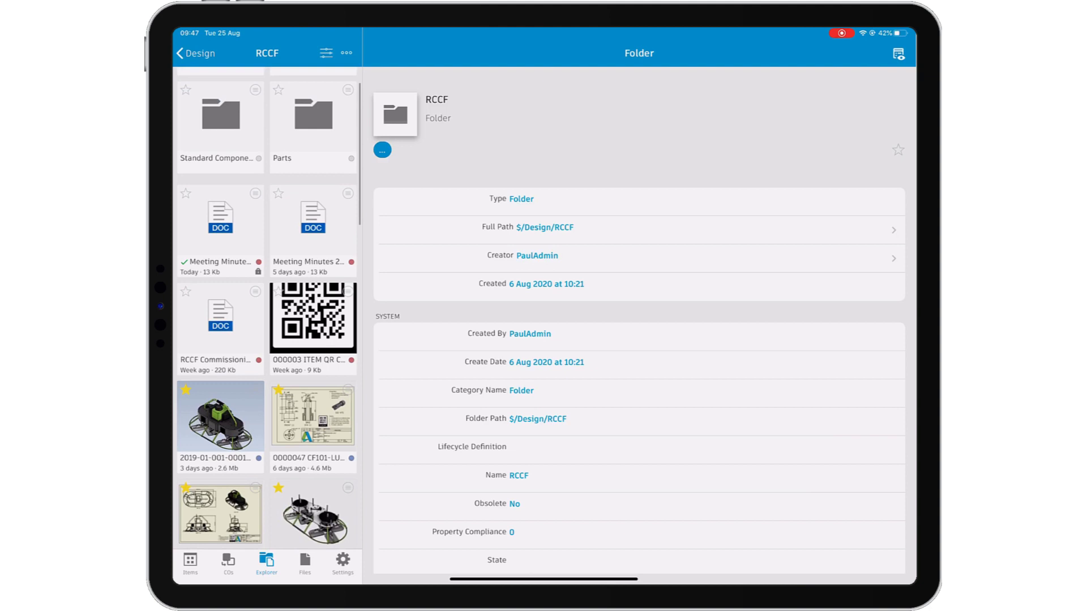
left_click(222, 450)
List the favorite files and view properties of RCCF_01.dwg and RCCF_02.dwg.
left_click(347, 54)
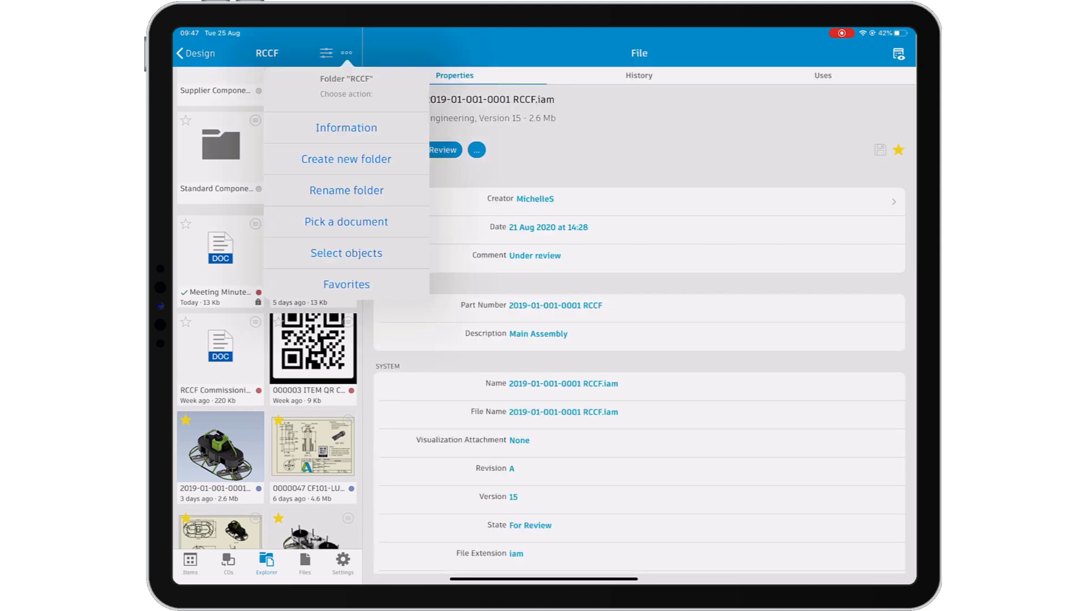
left_click(340, 282)
left_click(264, 142)
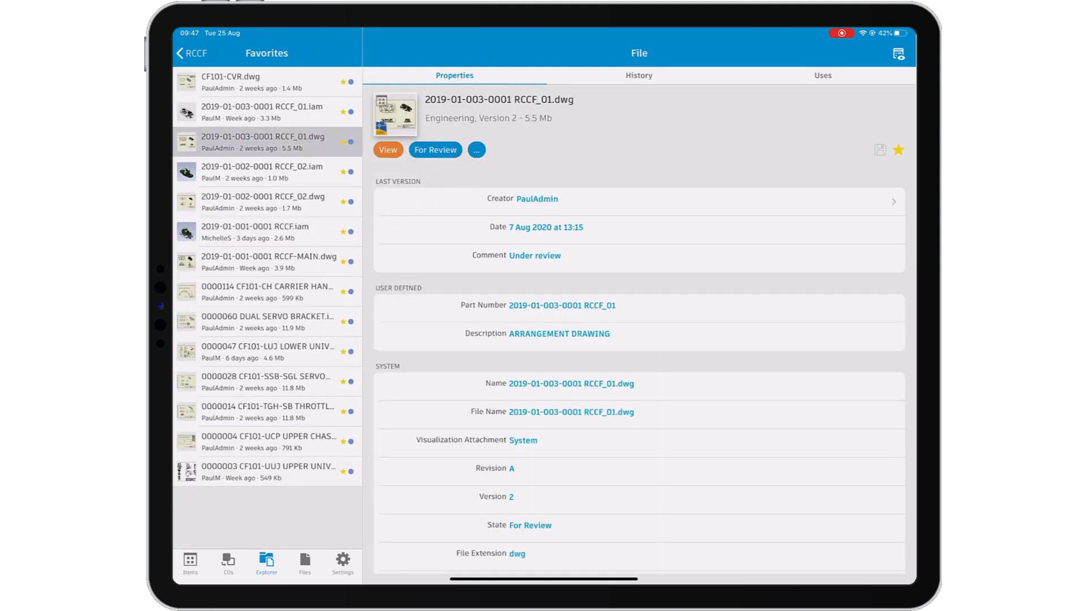
left_click(263, 203)
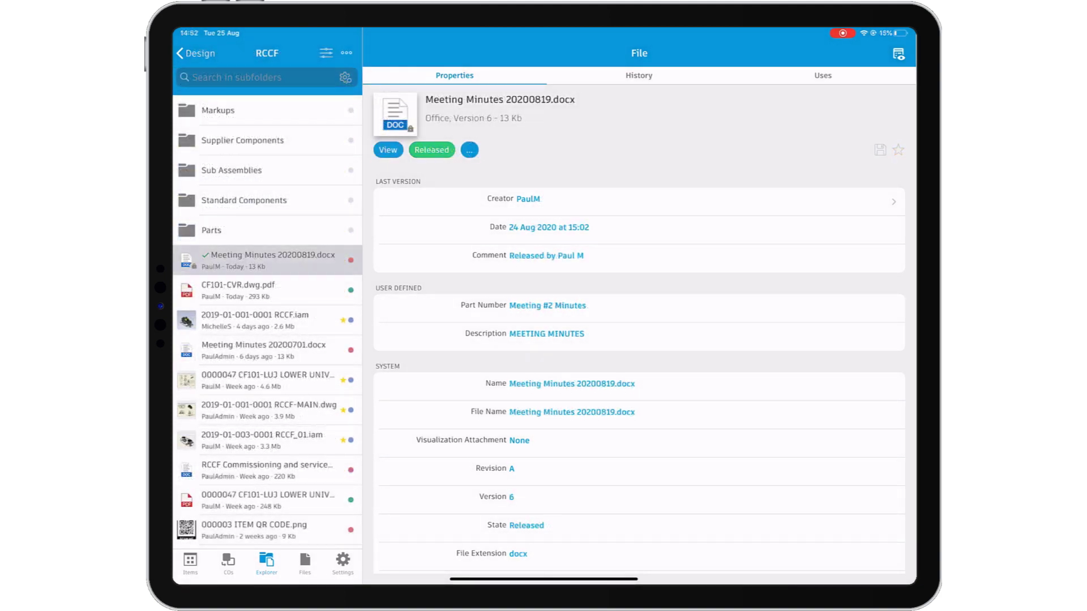
Share a link to Meeting Minutes 20200819.docx via Teams to a chosen colleague.
left_click(469, 150)
left_click(470, 212)
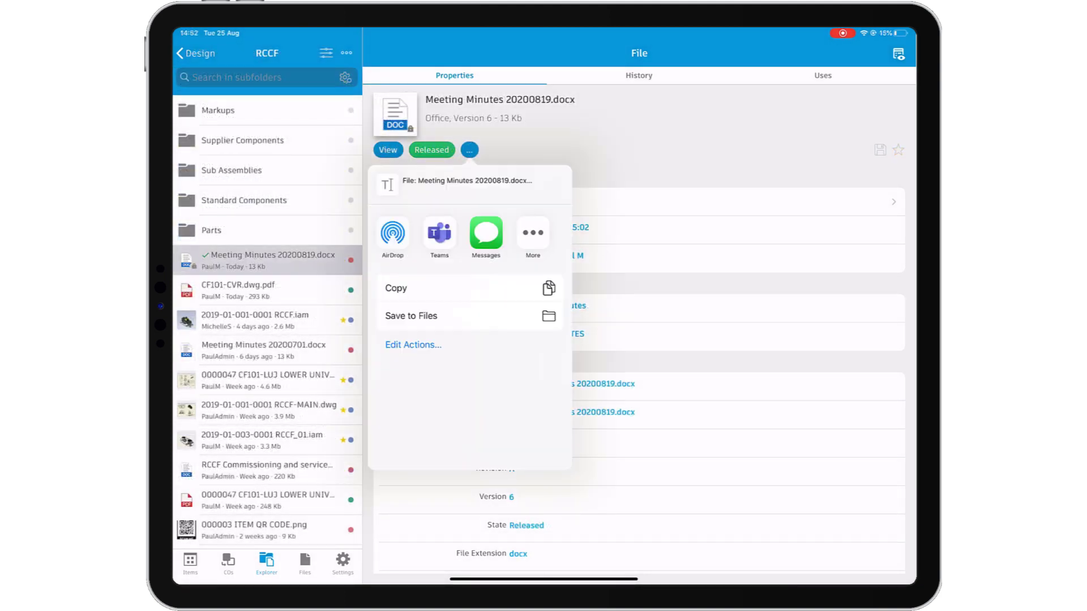
left_click(440, 233)
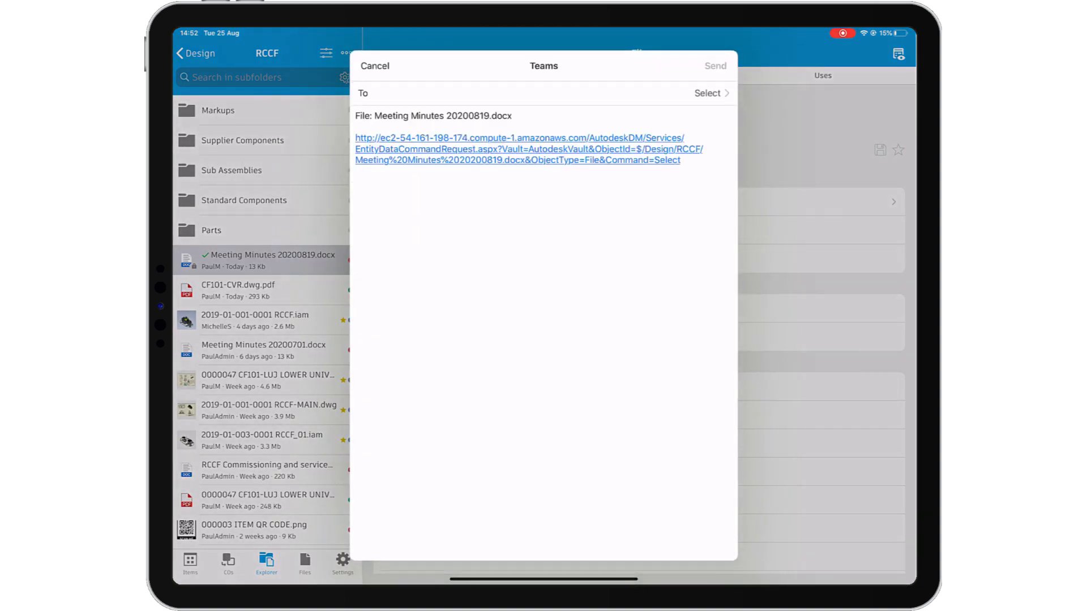
left_click(708, 92)
type("Michelle sto")
left_click(476, 155)
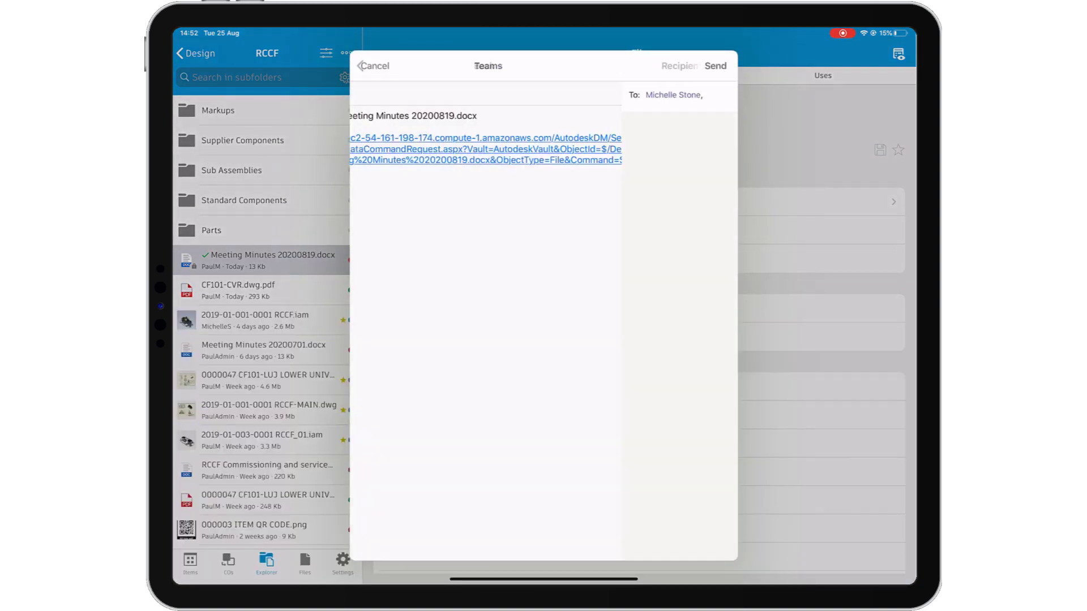
left_click(715, 66)
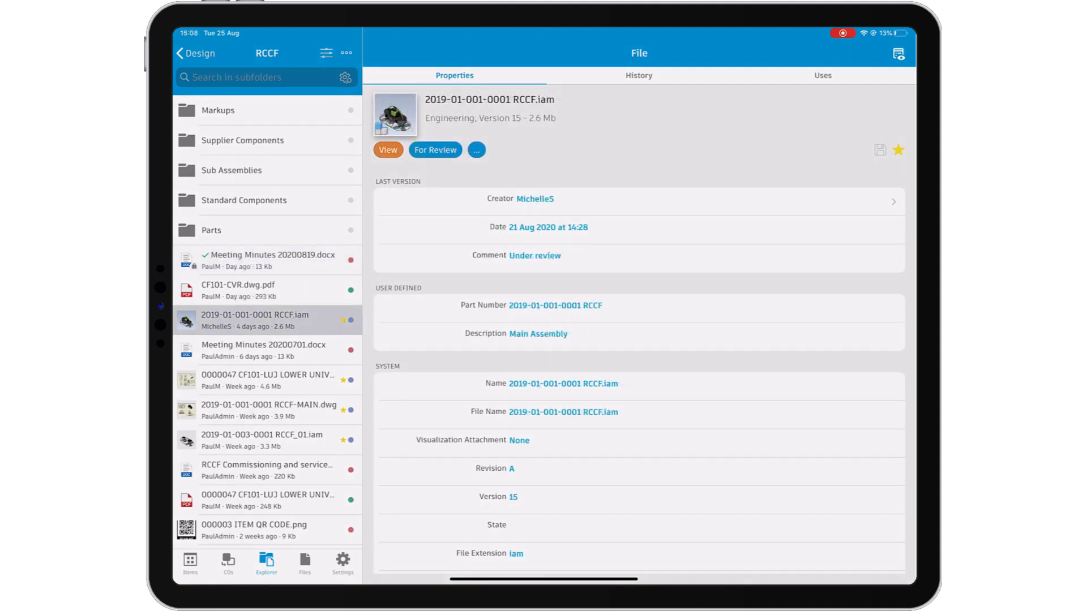
In Markups, browse the markup files and change one's lifecycle state to For Review with a comment.
left_click(255, 110)
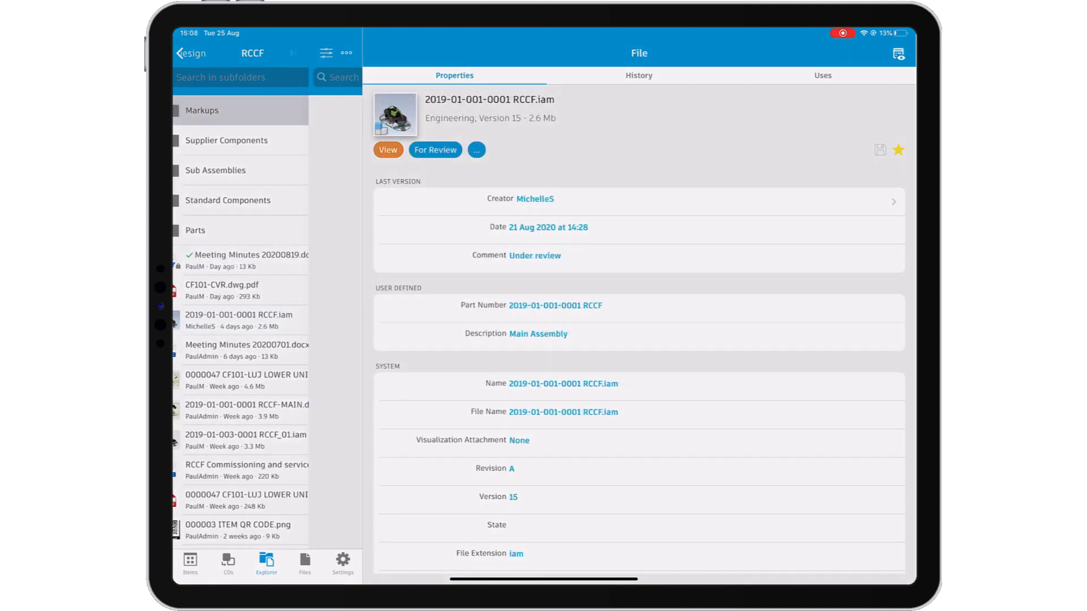
left_click(263, 111)
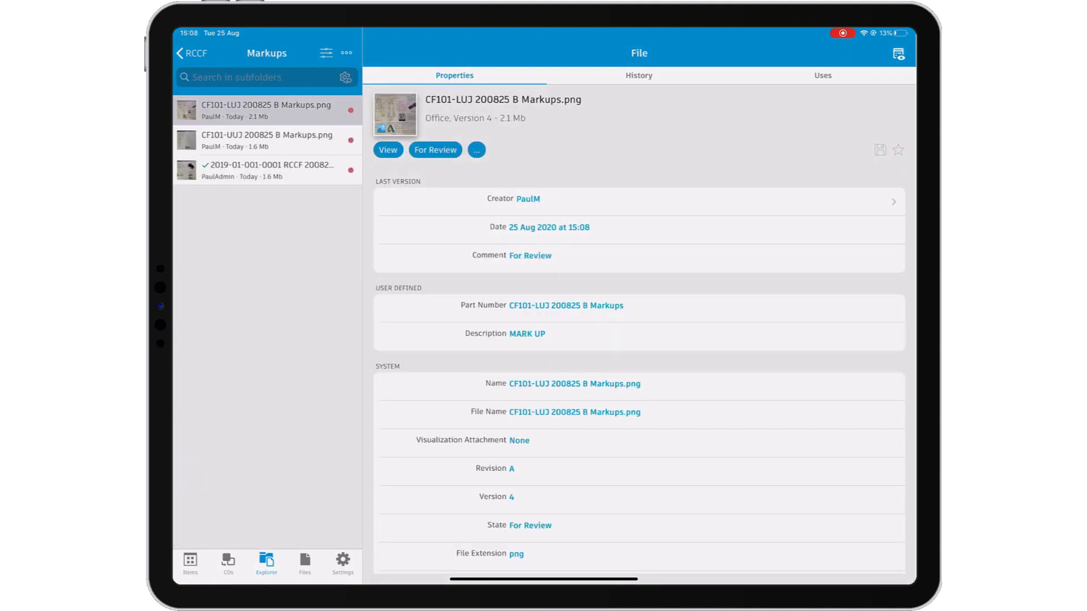
left_click(263, 141)
left_click(264, 170)
left_click(435, 149)
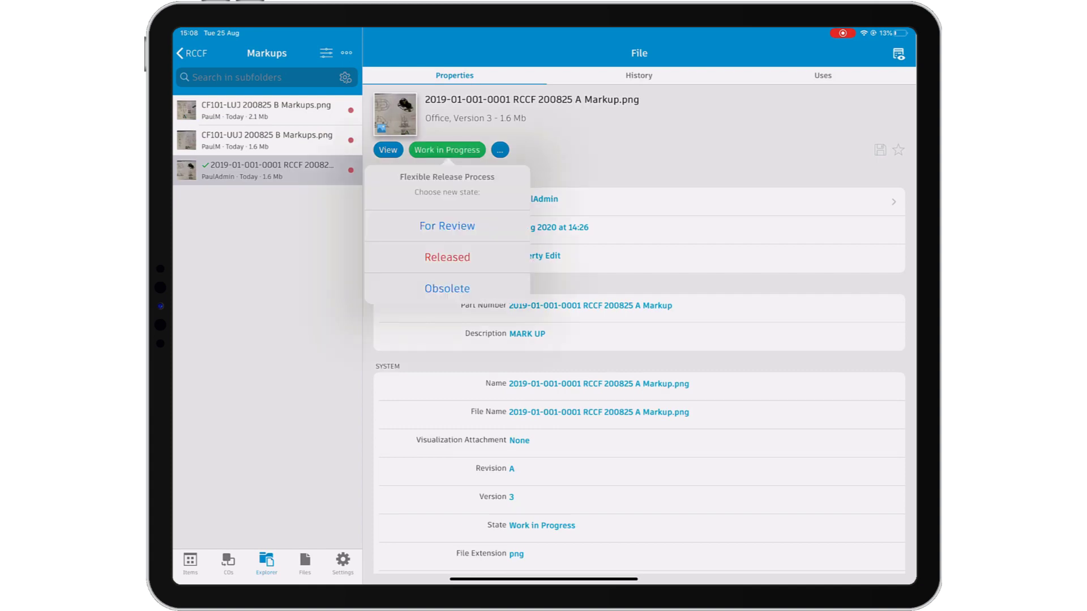
left_click(448, 226)
type("For Review")
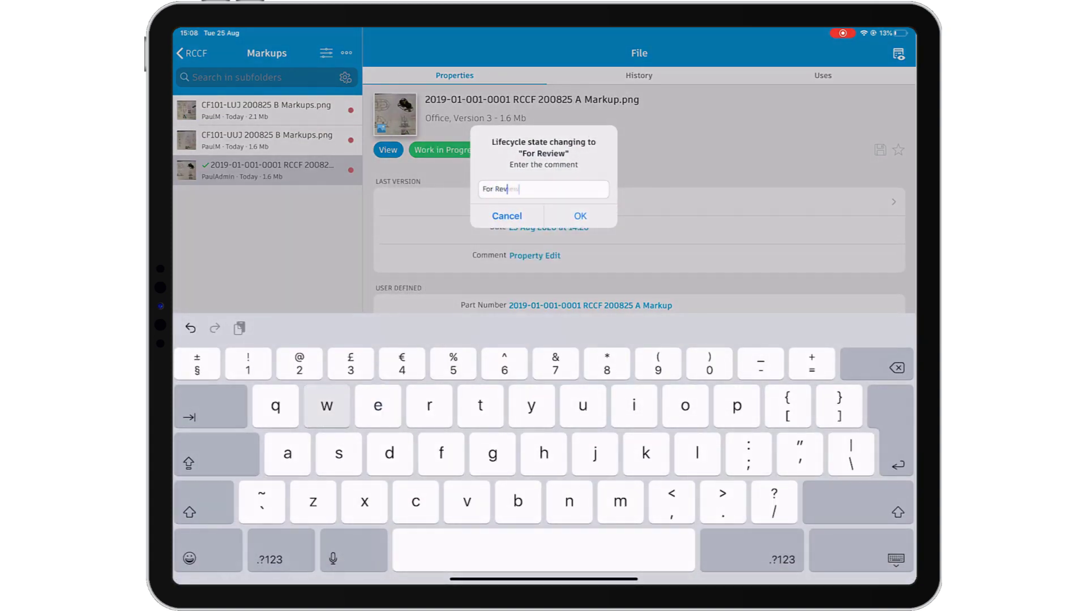
left_click(580, 216)
Select the markup file and check it out with a comment.
left_click(347, 54)
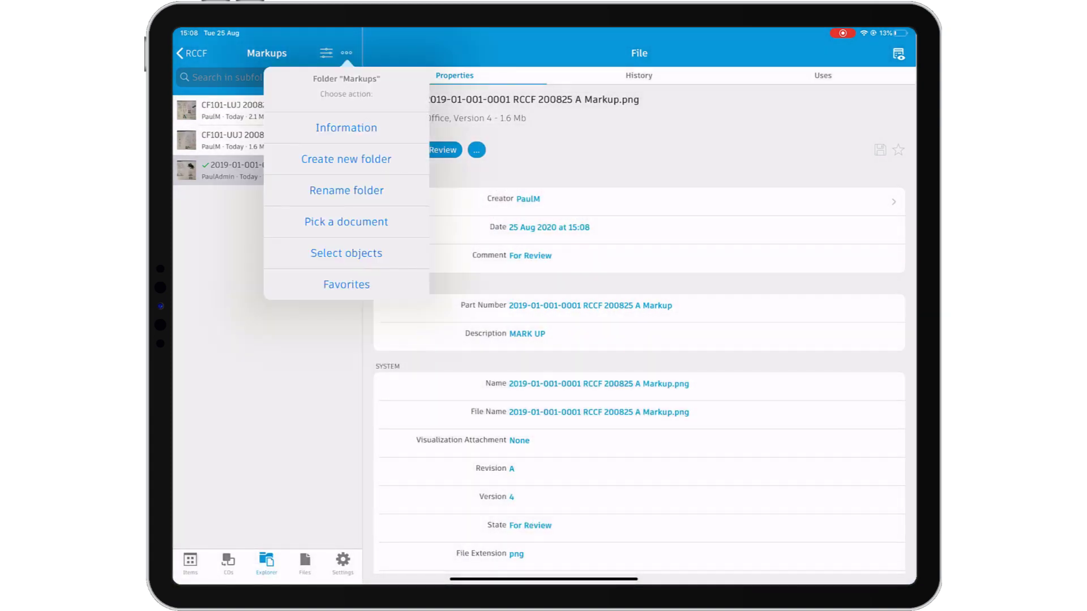
left_click(346, 253)
left_click(254, 111)
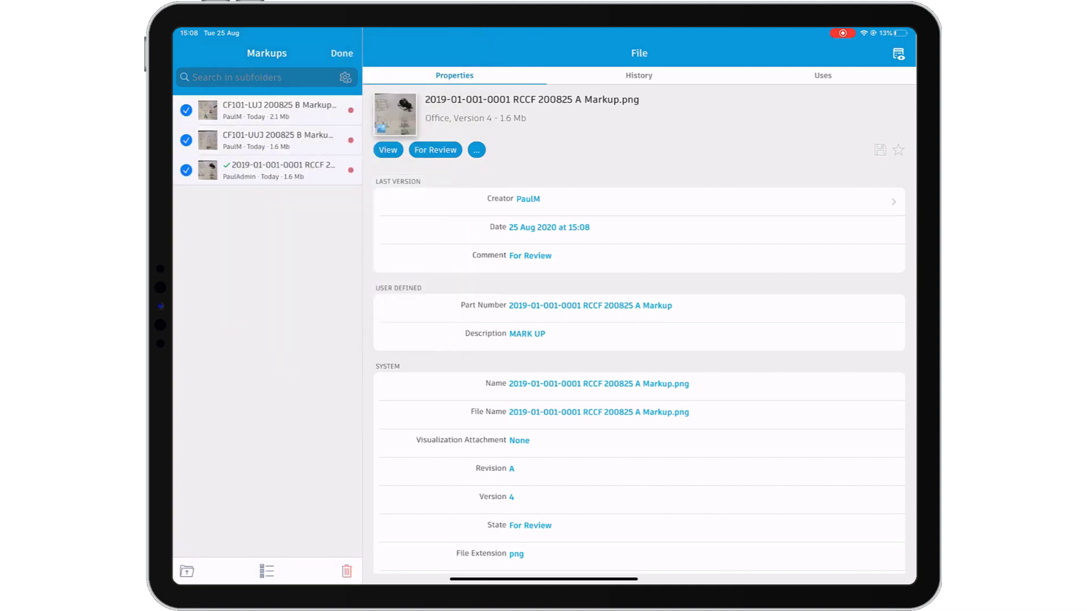
left_click(476, 150)
left_click(477, 306)
type("Checked out by Paul")
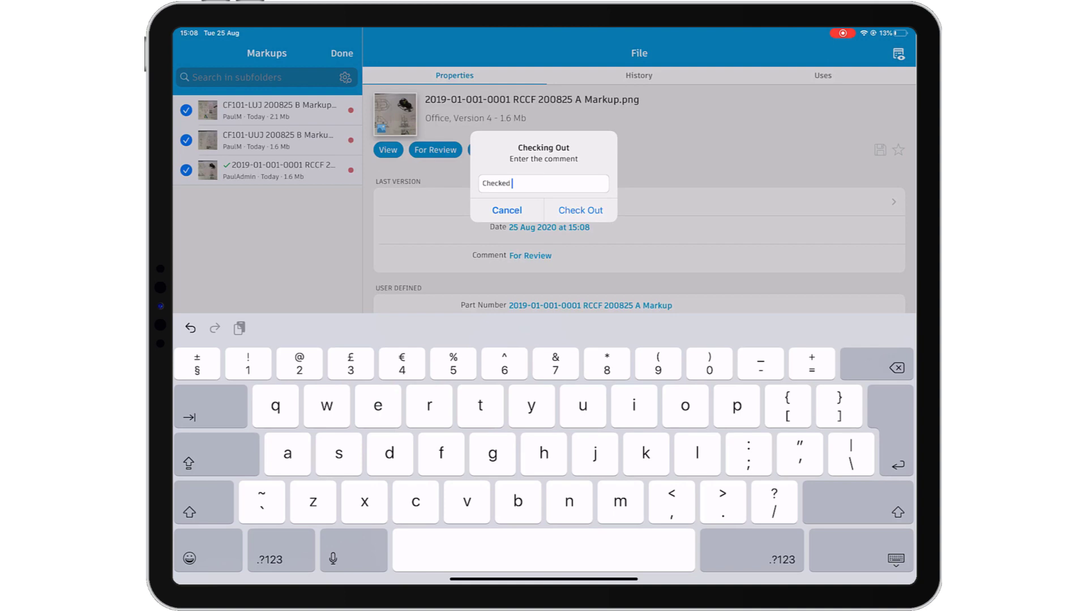
left_click(580, 210)
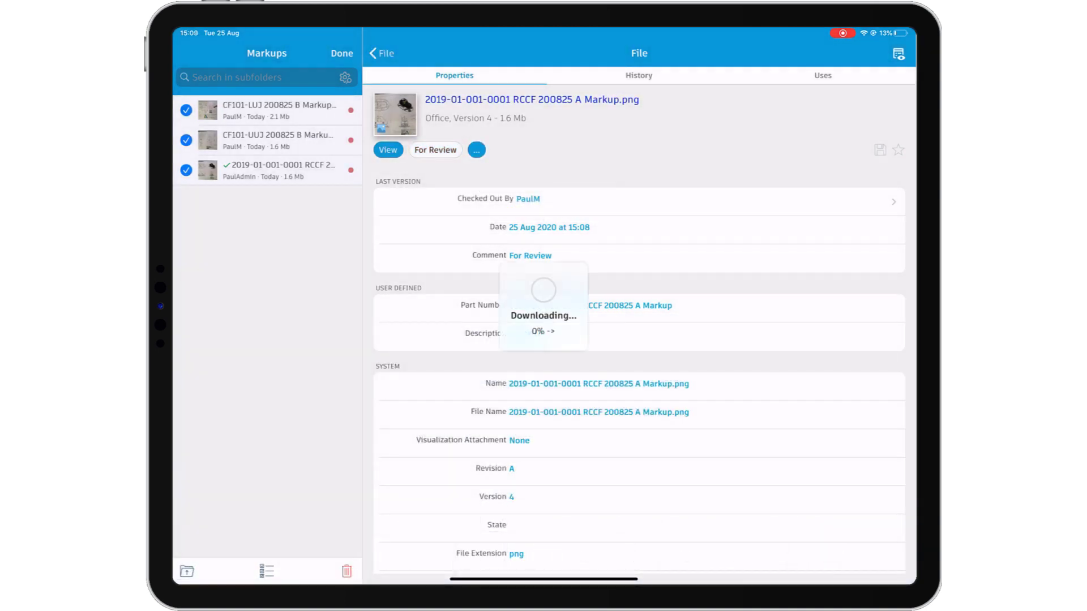